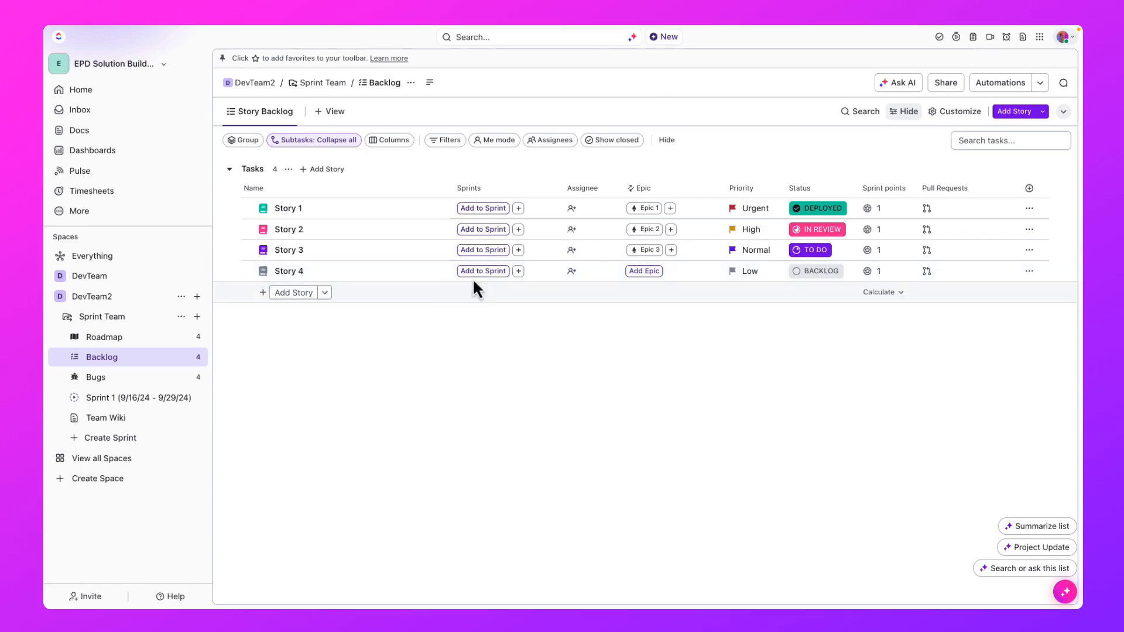
- Start a new Scrum Team in the DevTeam2 space and change the prefix of its sprint name pattern to Iterations
click(198, 297)
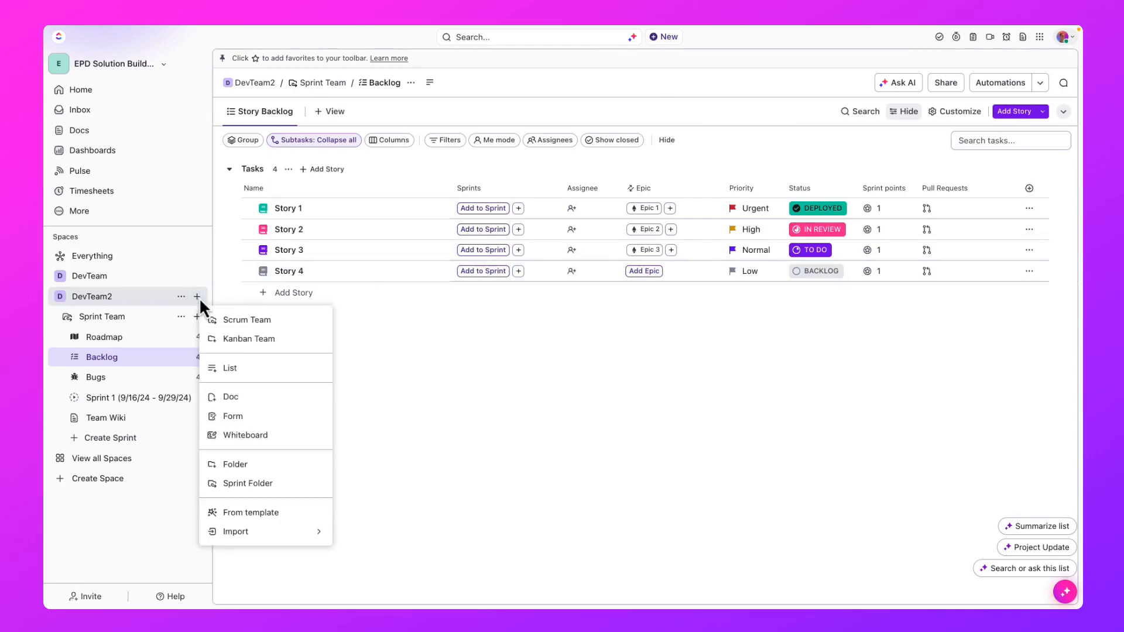
click(315, 334)
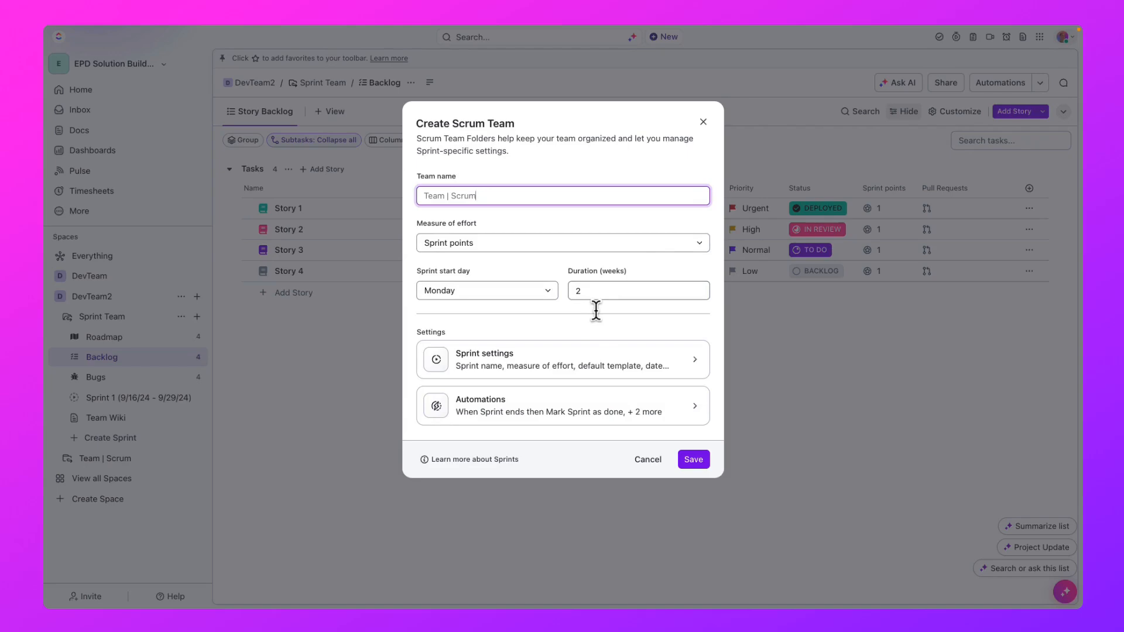
click(693, 370)
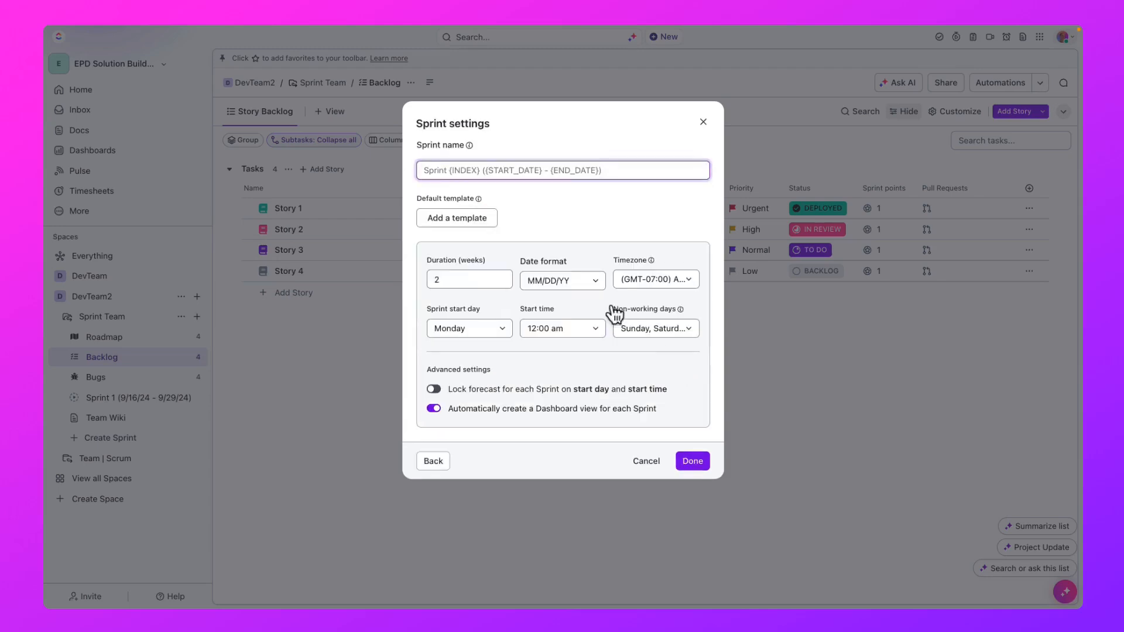
double_click(435, 170)
text(Itera)
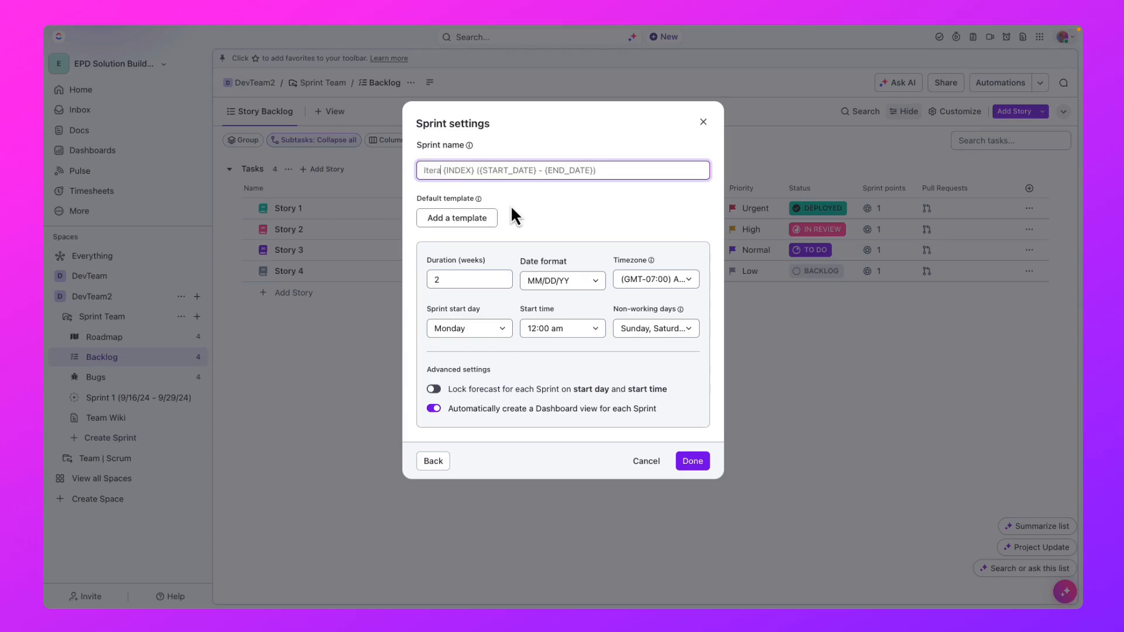
text(tions)
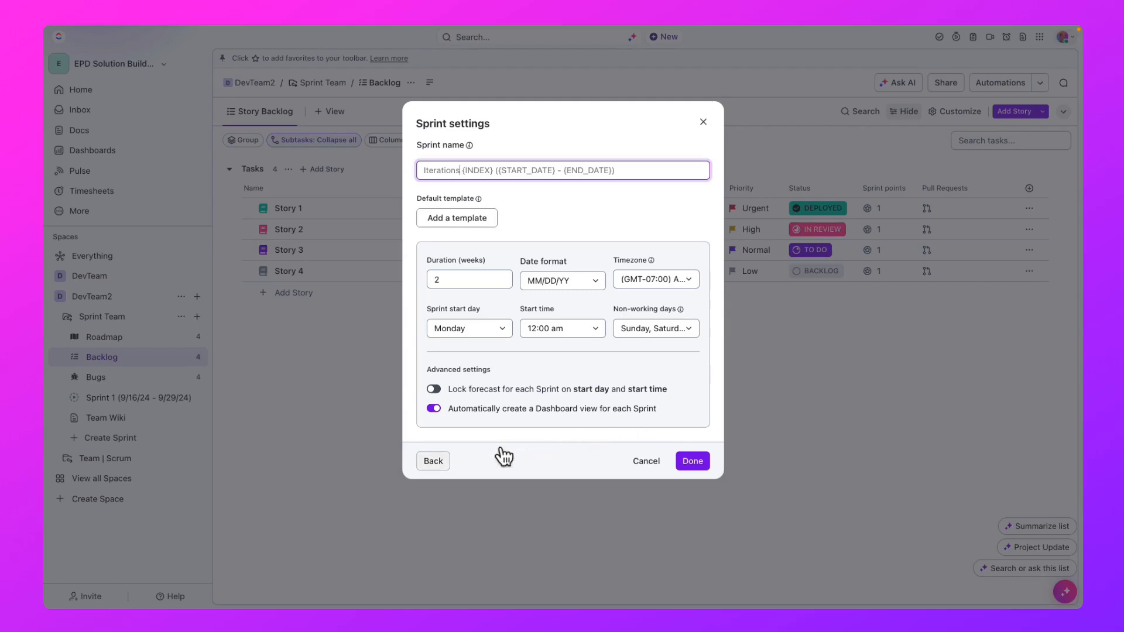
click(440, 462)
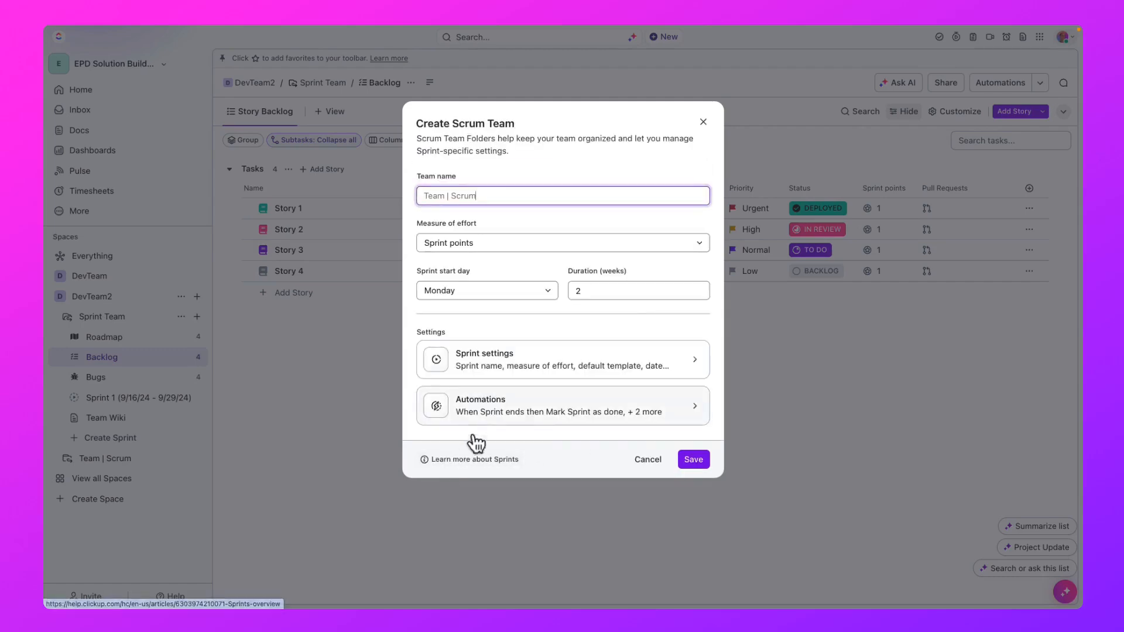
- Accept the default sprint automations and save the new Scrum Team
click(491, 417)
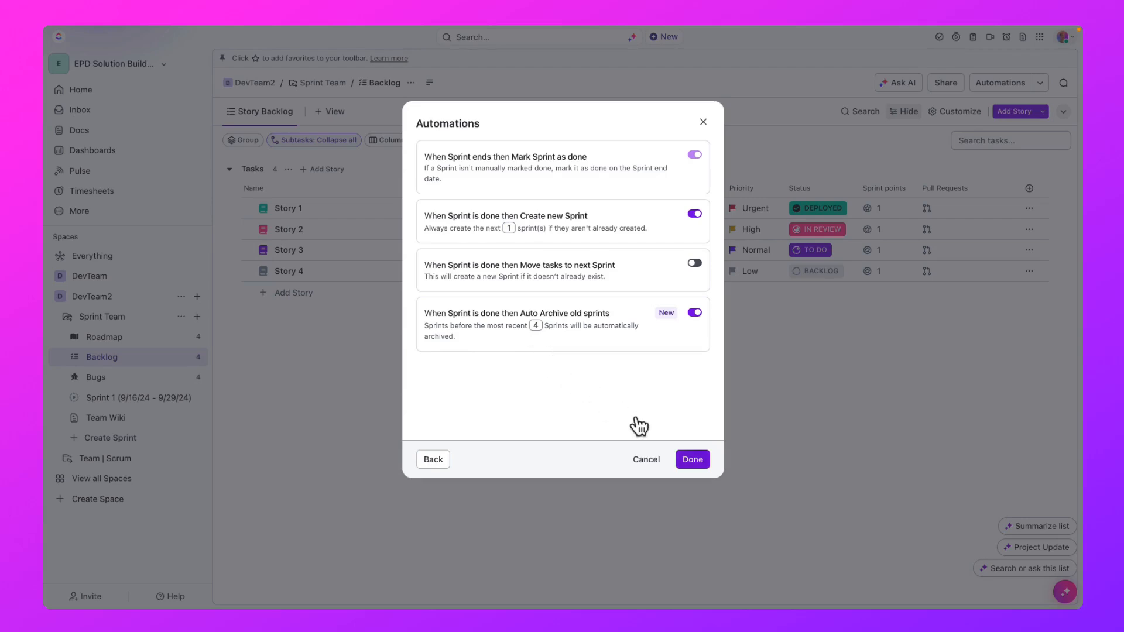
click(692, 459)
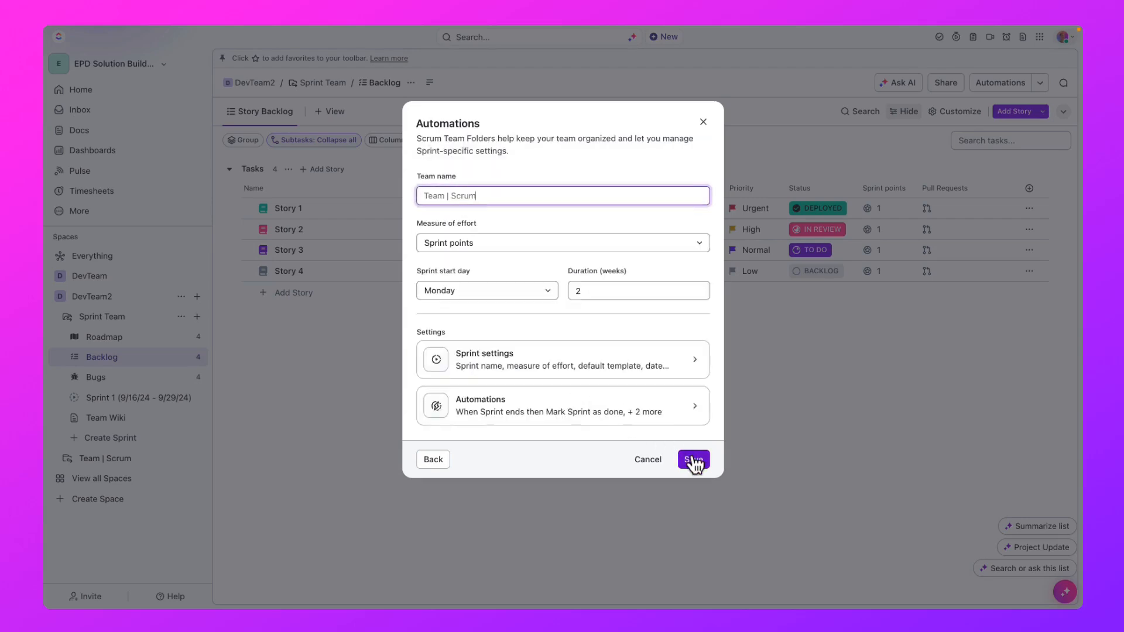
click(693, 459)
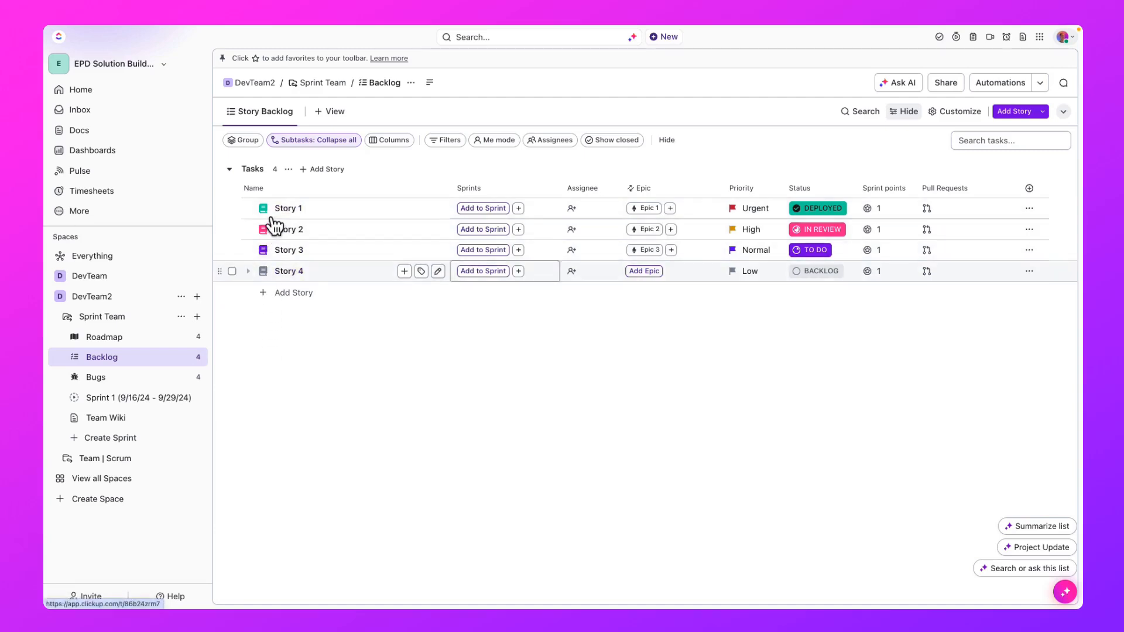
- Link Story 4 in the backlog to Epic 2
click(645, 271)
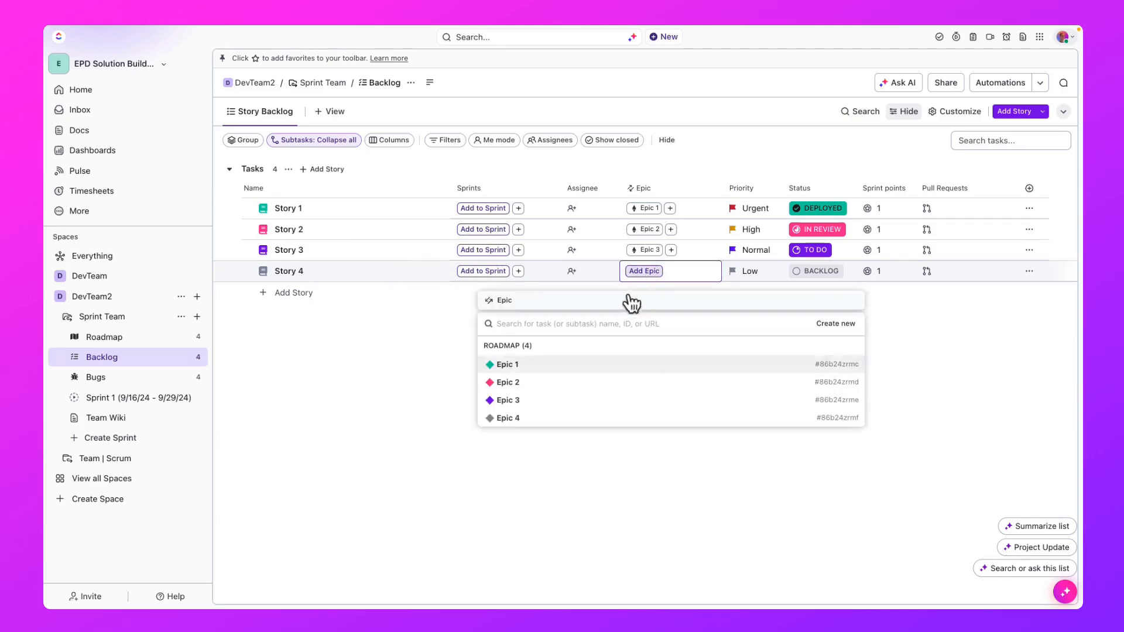
click(543, 383)
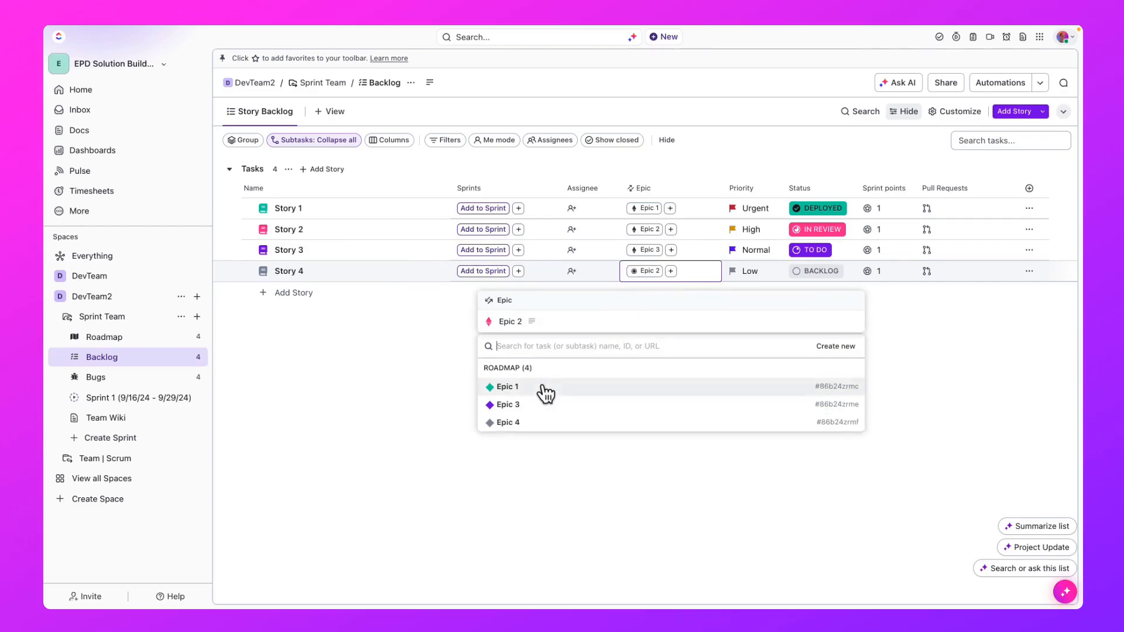
click(431, 350)
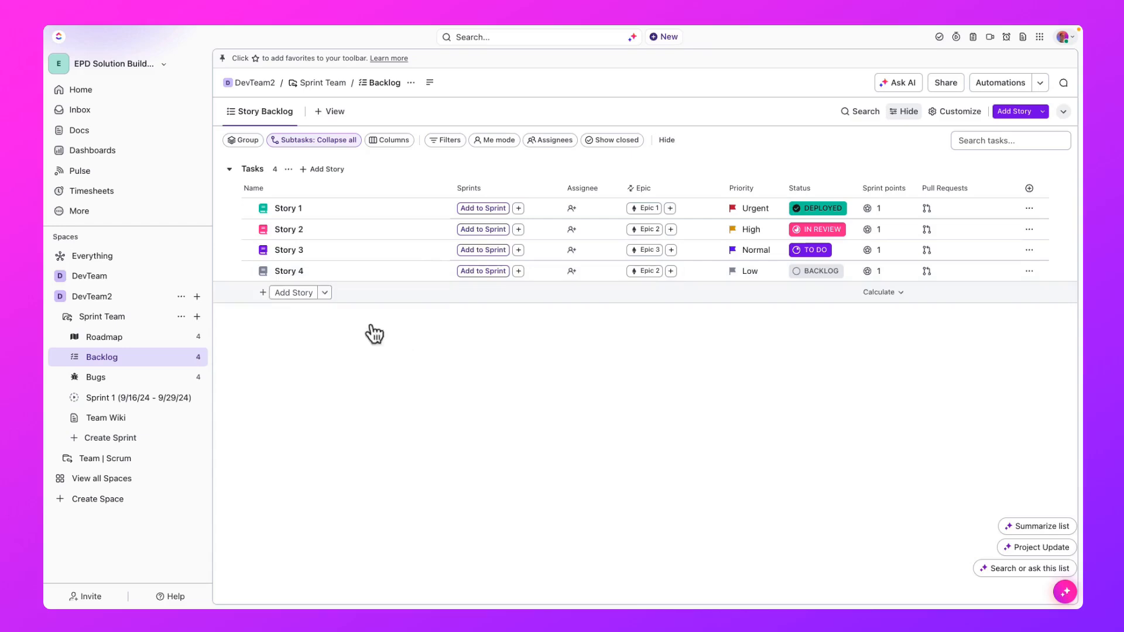
click(232, 271)
click(231, 250)
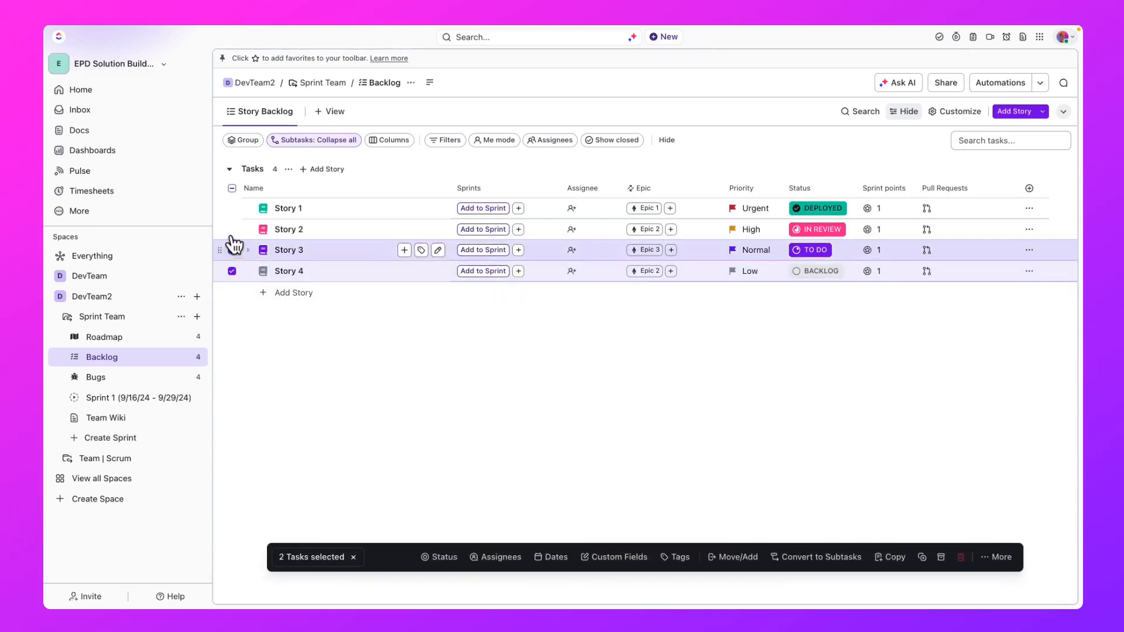
click(232, 229)
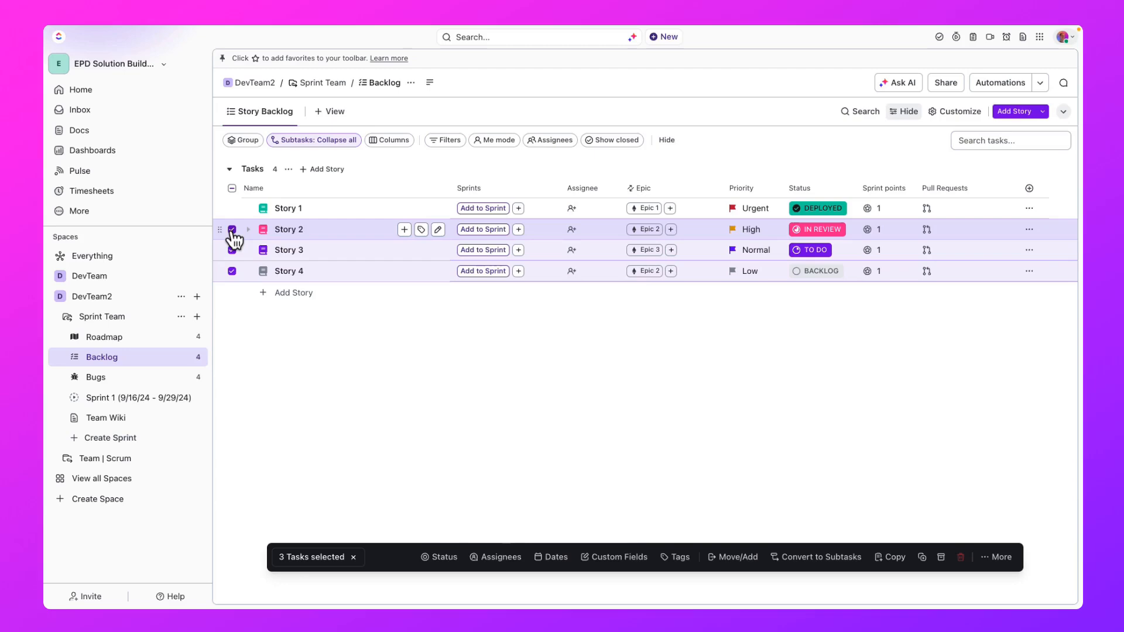
click(232, 229)
click(231, 250)
click(231, 271)
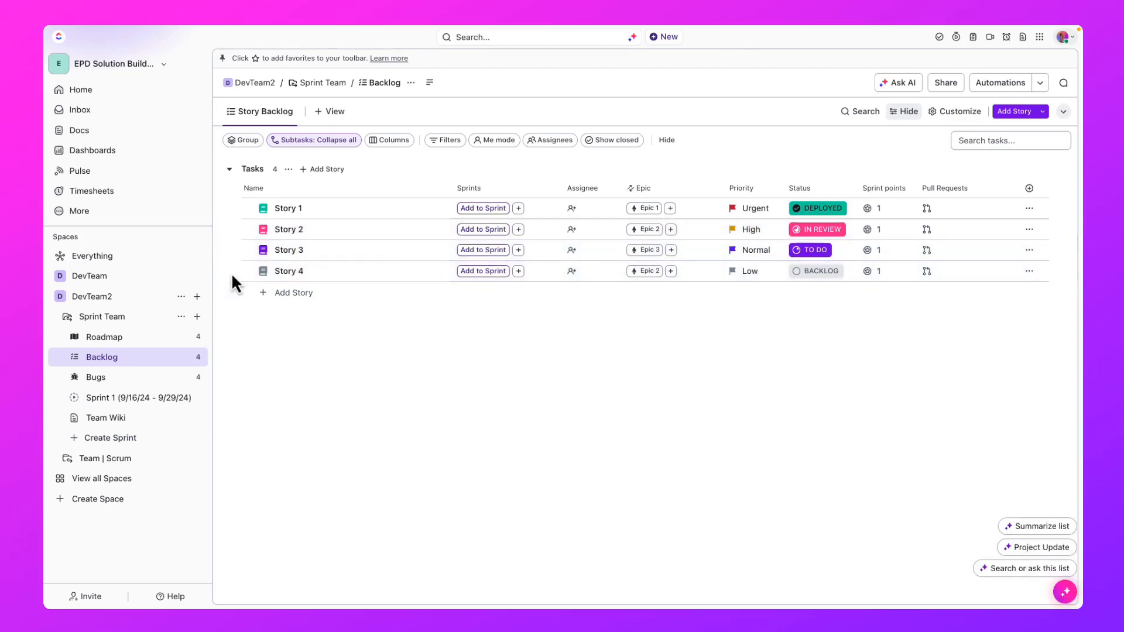
- Add Story 4, Story 3 and Story 2 to Sprint 1 and open the pull request app choices for Story 4
click(490, 277)
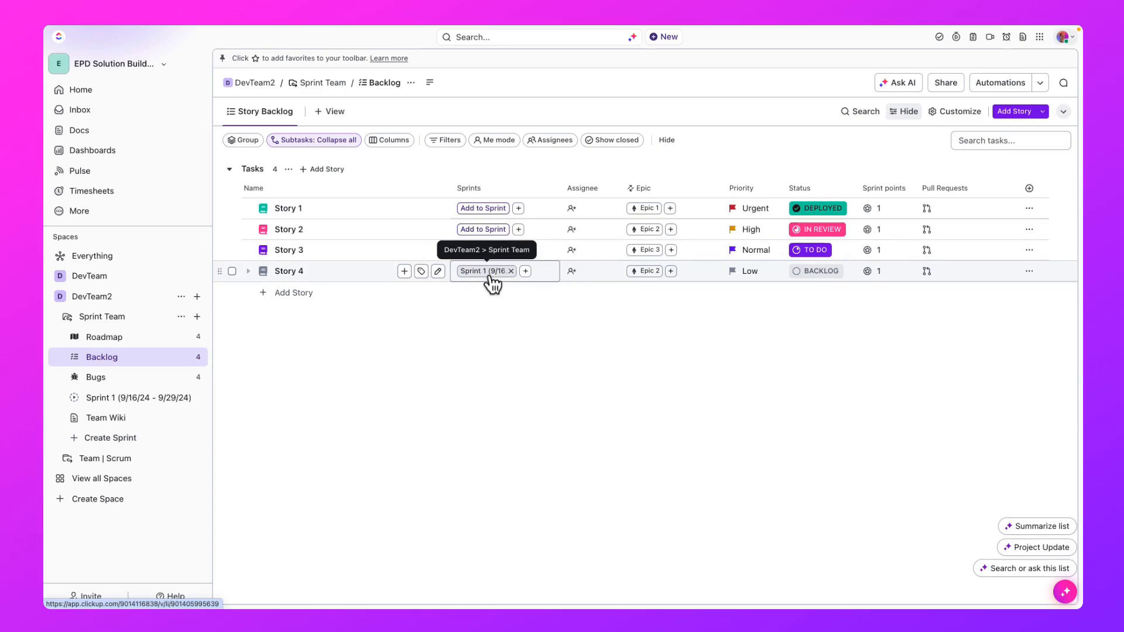
click(482, 250)
click(483, 229)
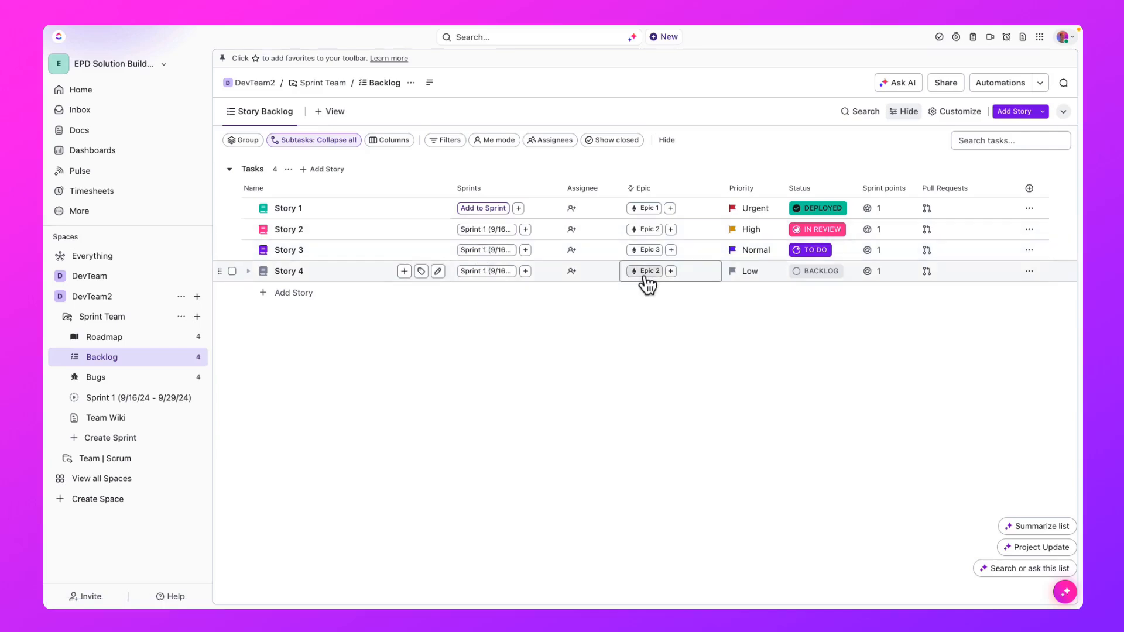
click(936, 278)
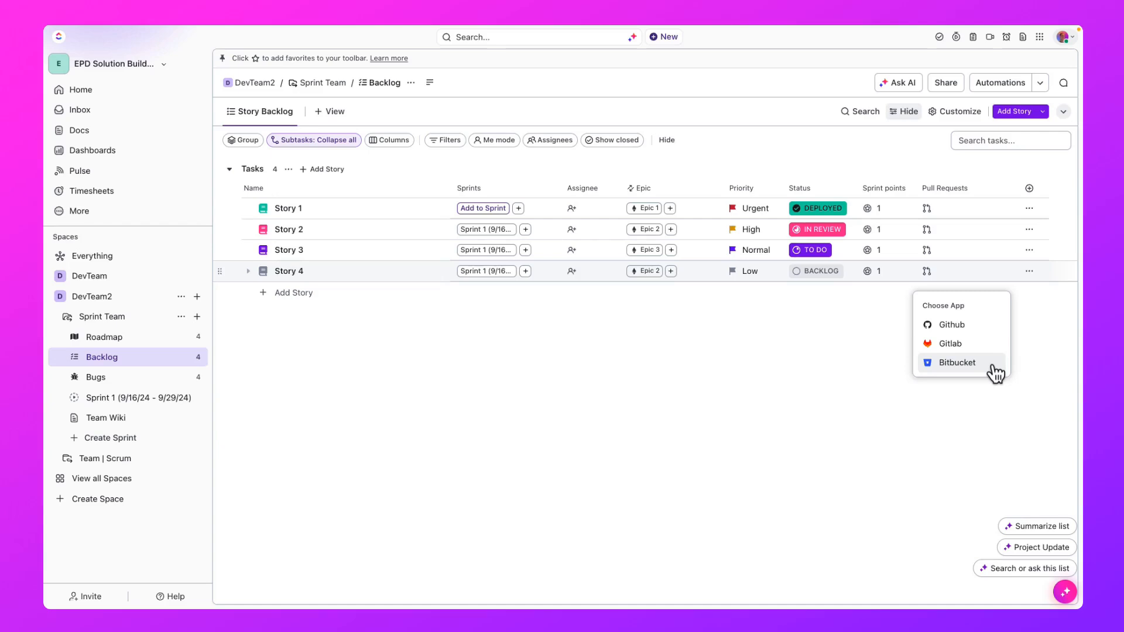
- Open Sprint 1 (9/16/24 - 9/29/24) and add Story 1 to it from the backlog
click(119, 398)
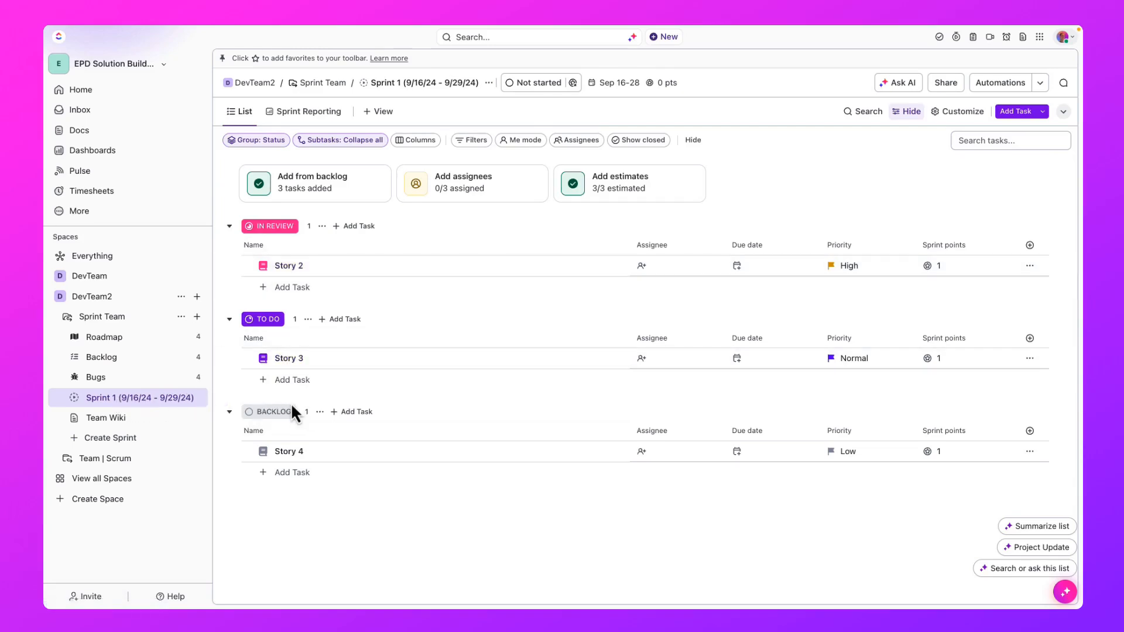
click(345, 200)
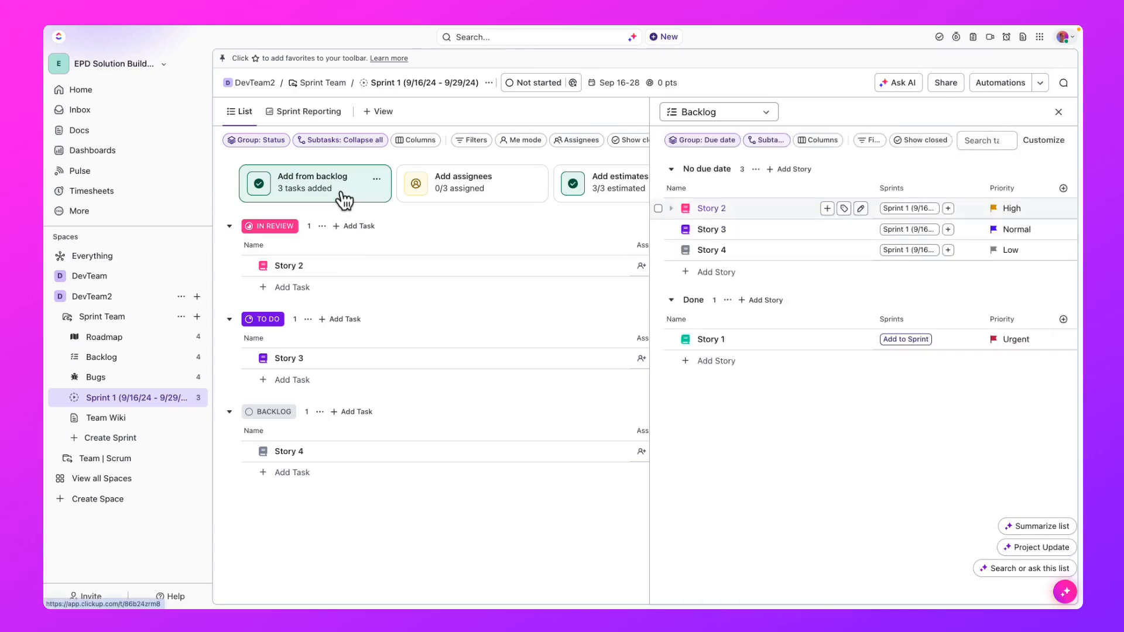
click(909, 346)
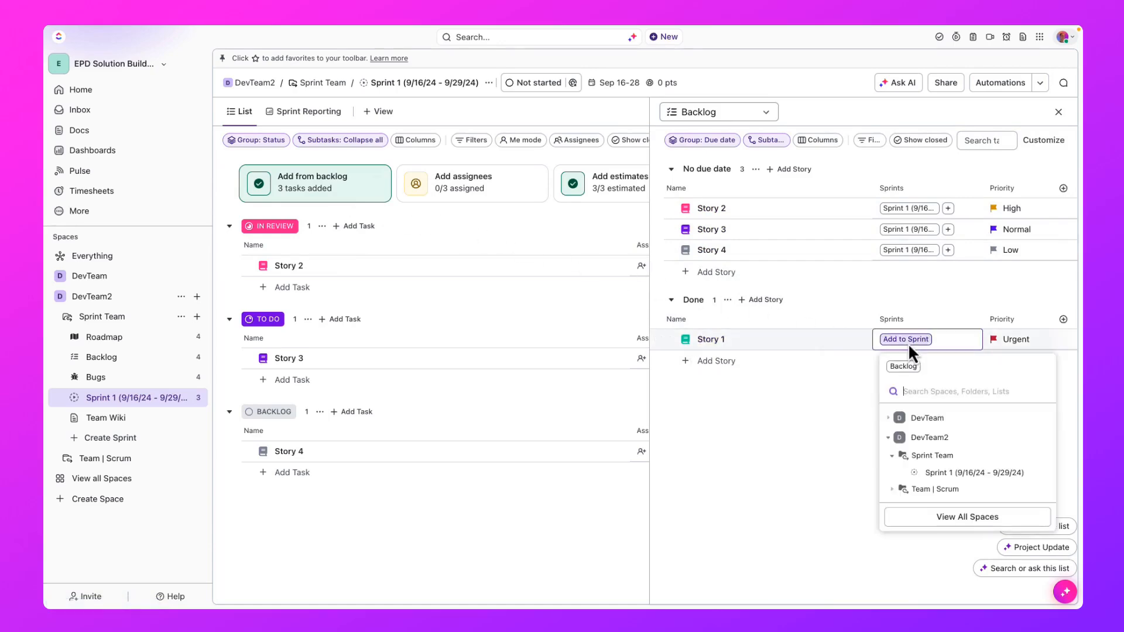
click(928, 472)
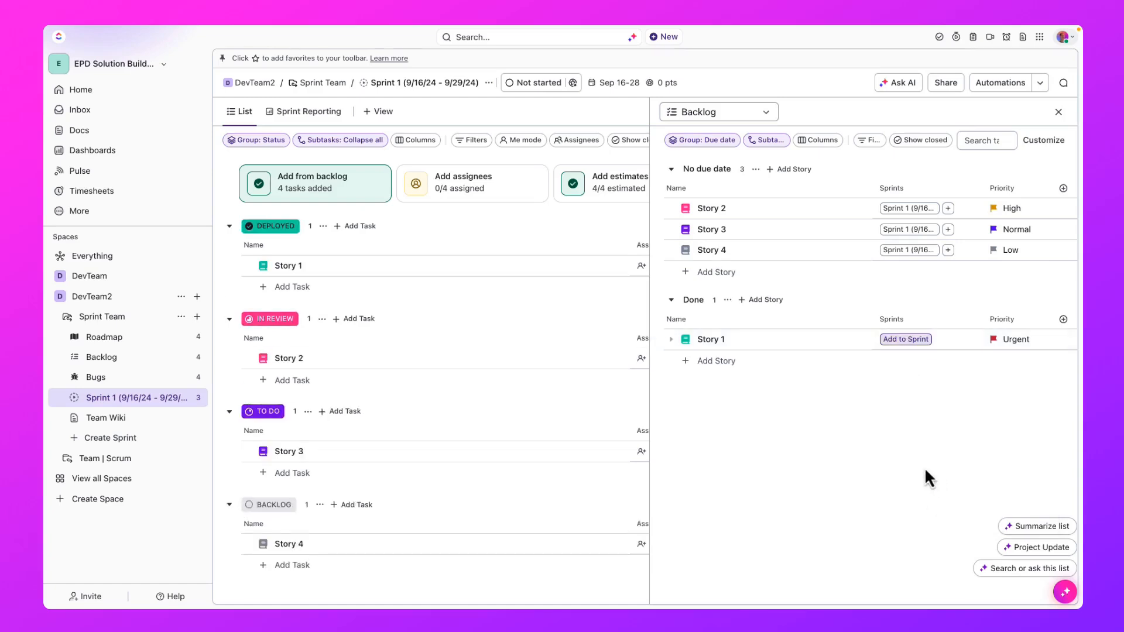
- Close the backlog, filter Sprint 1 to its unassigned tasks and assign Story 1 to yourself
click(488, 199)
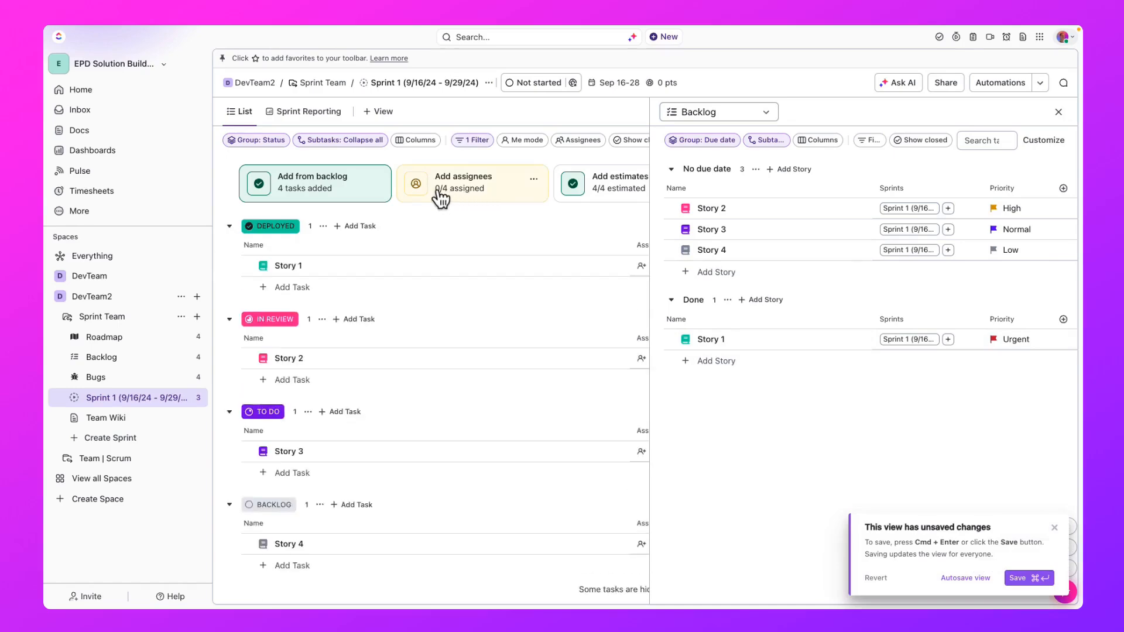
click(367, 202)
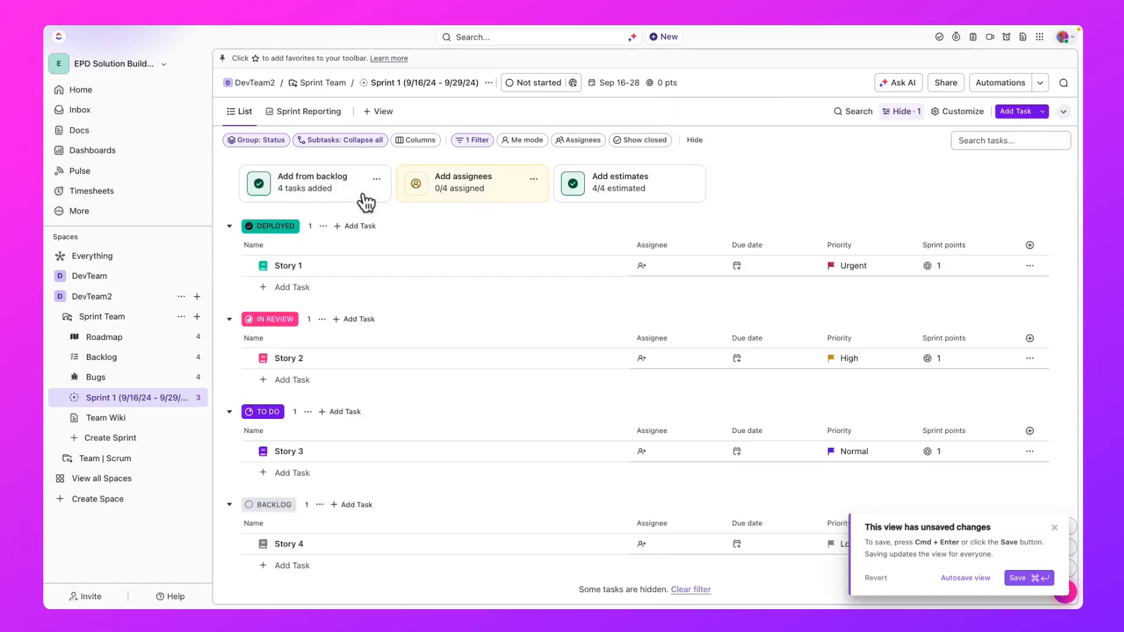
click(478, 200)
click(483, 201)
click(640, 266)
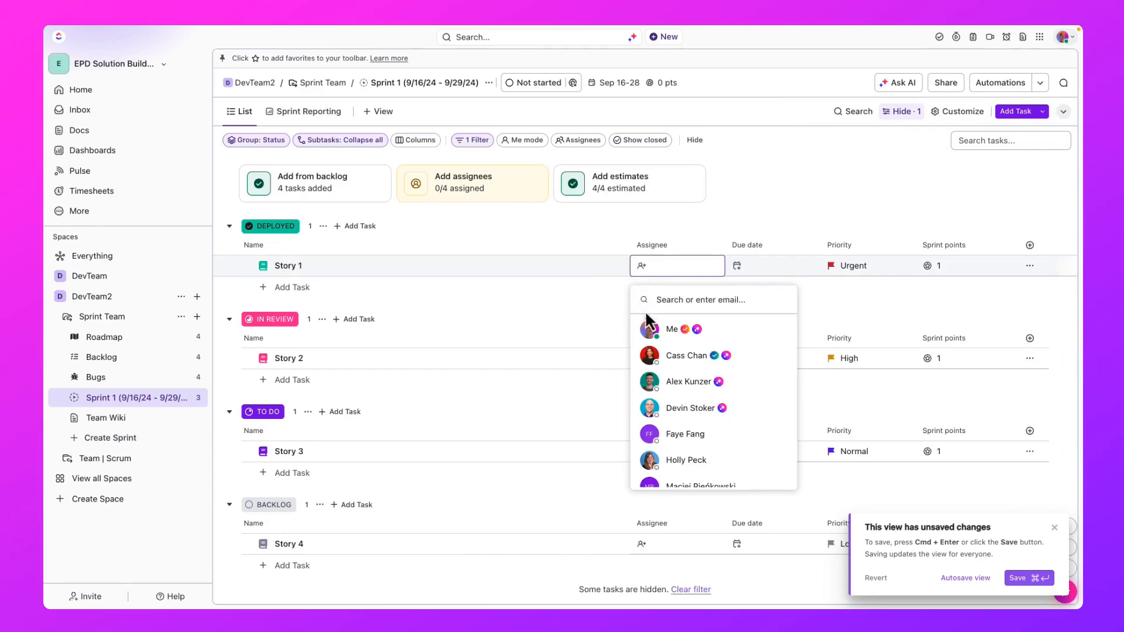
click(647, 328)
- Assign Story 3 to the first teammate listed after yourself, and assign Story 4 and Story 2 to yourself
click(646, 360)
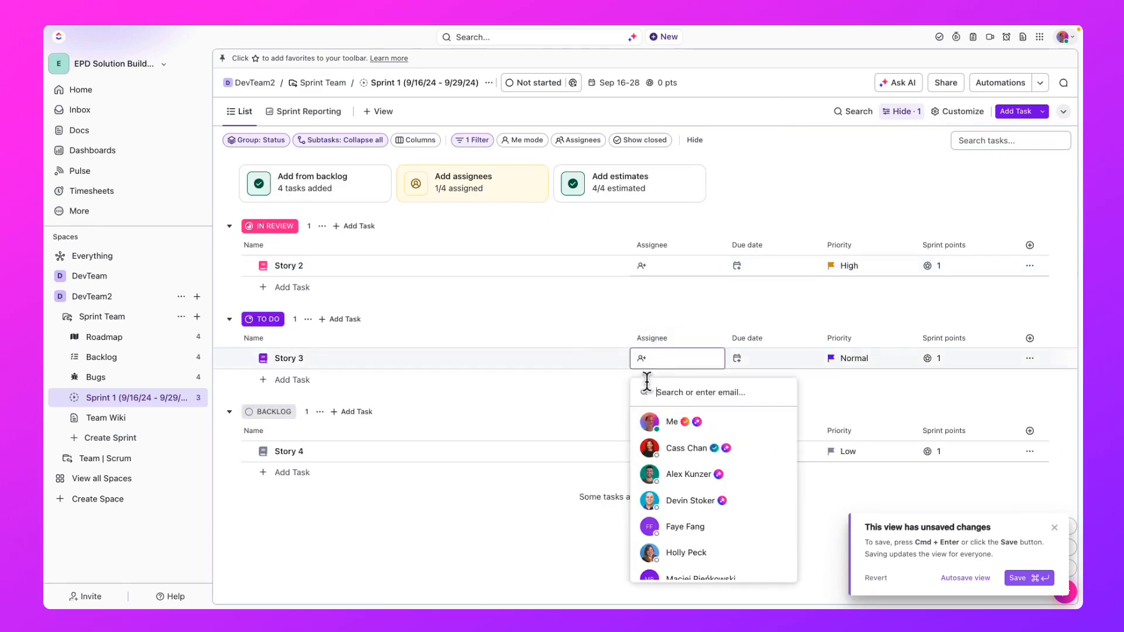
click(650, 447)
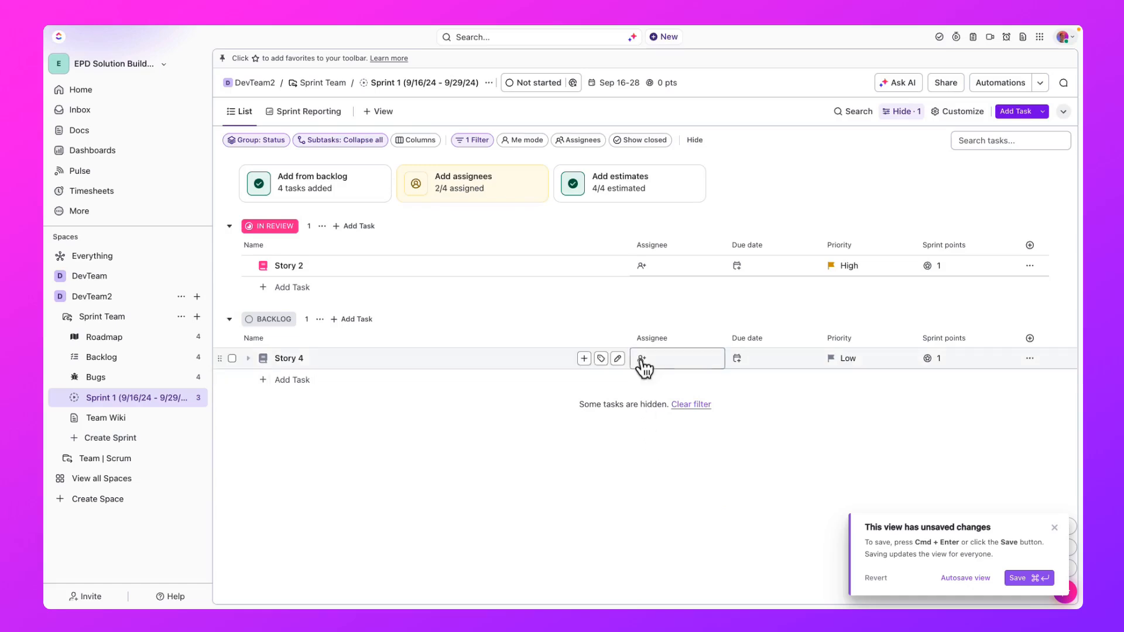
click(642, 361)
click(647, 419)
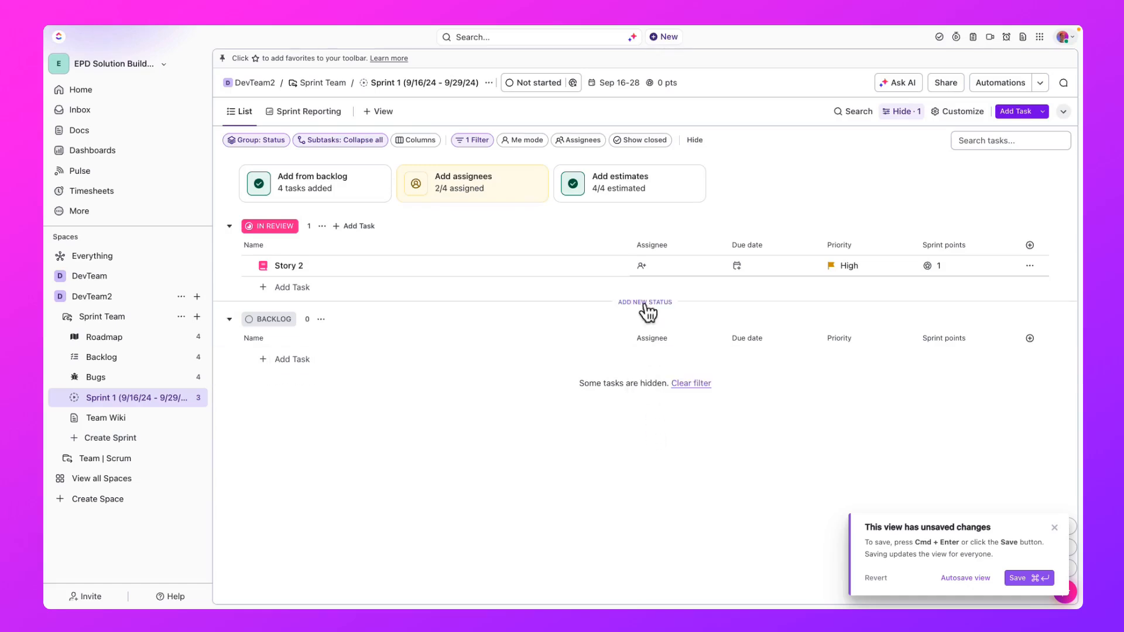
click(640, 266)
click(647, 329)
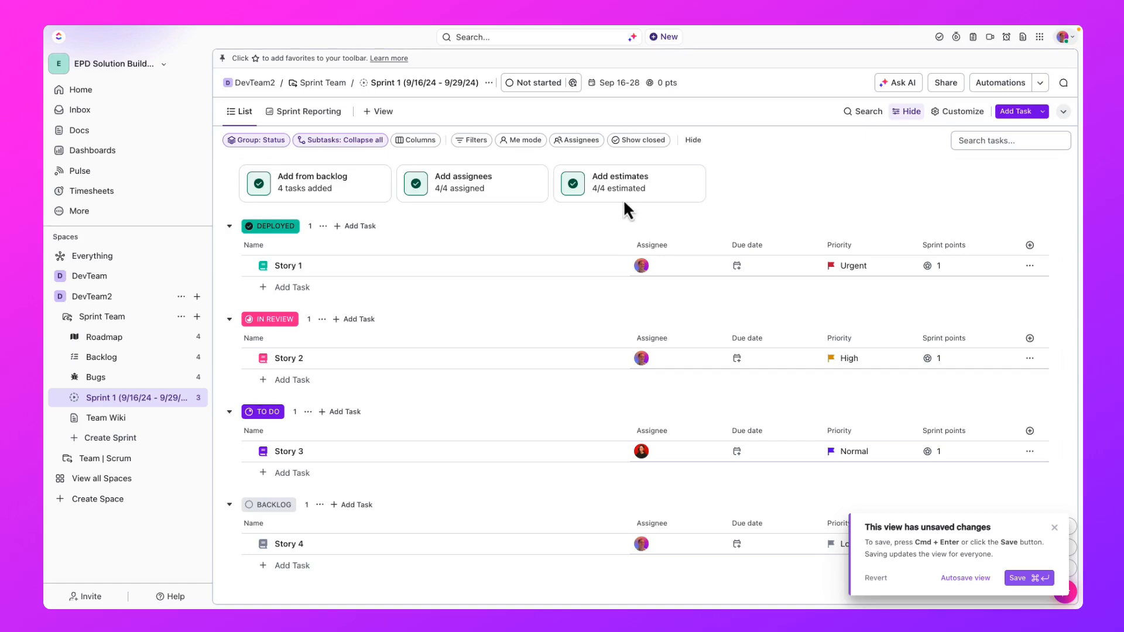
- Clear Story 1's sprint points and re-estimate it at 2 points among the tasks without estimates
click(953, 268)
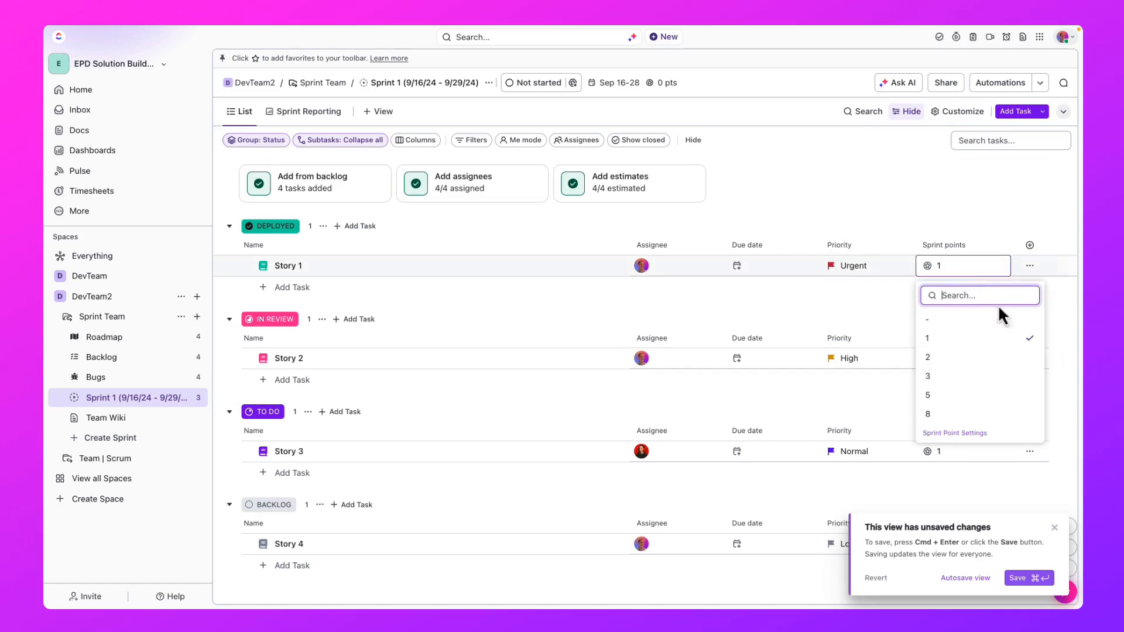
click(1012, 320)
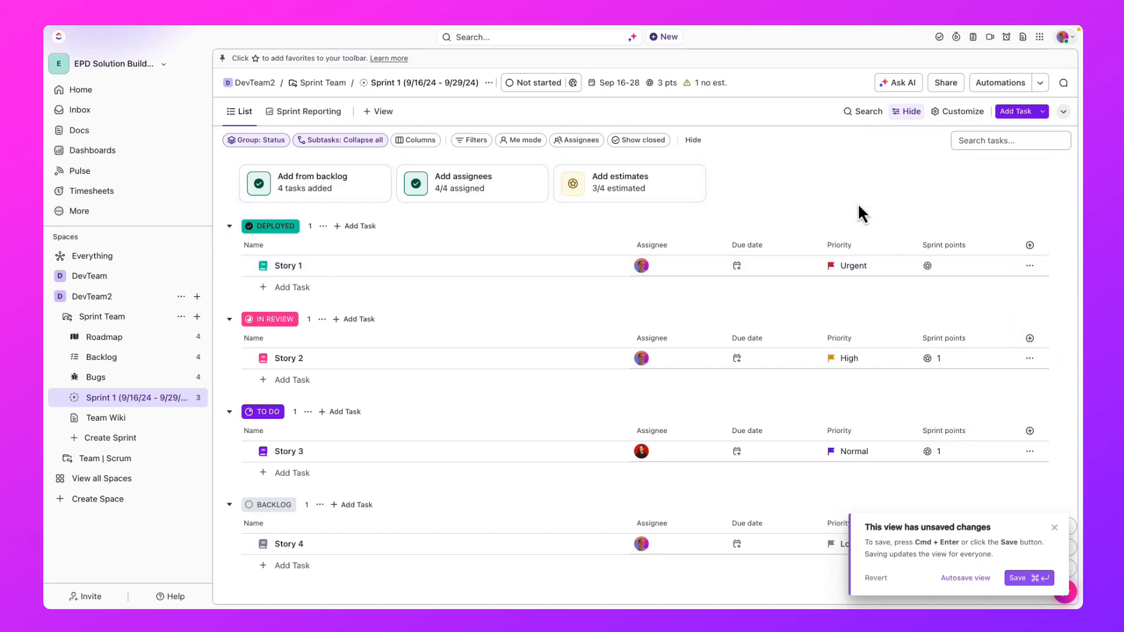
click(628, 202)
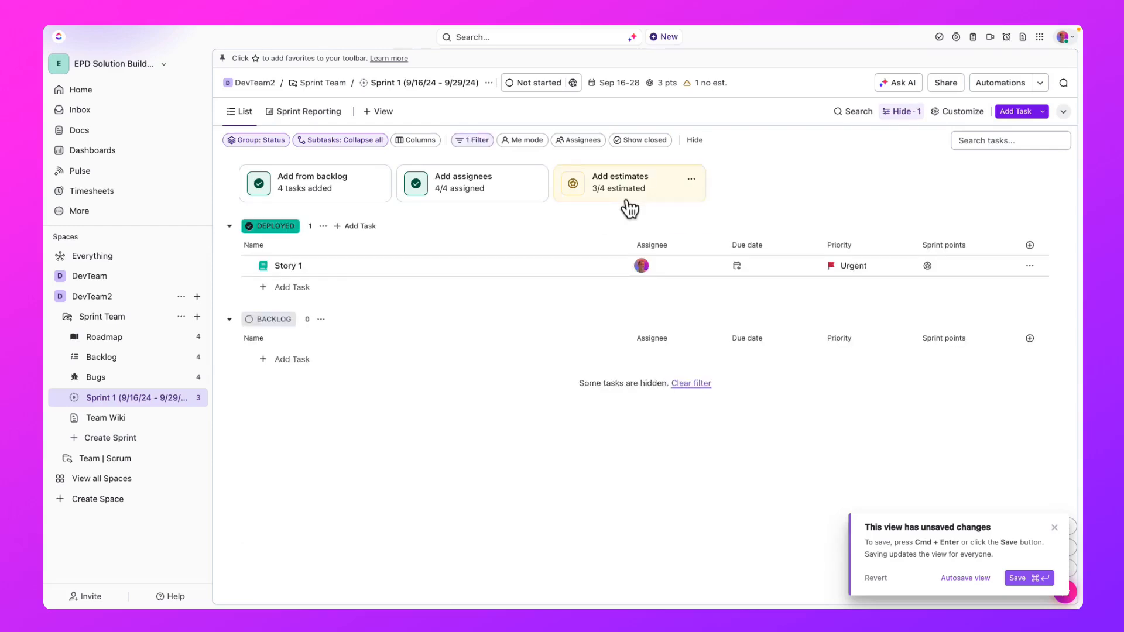
click(927, 266)
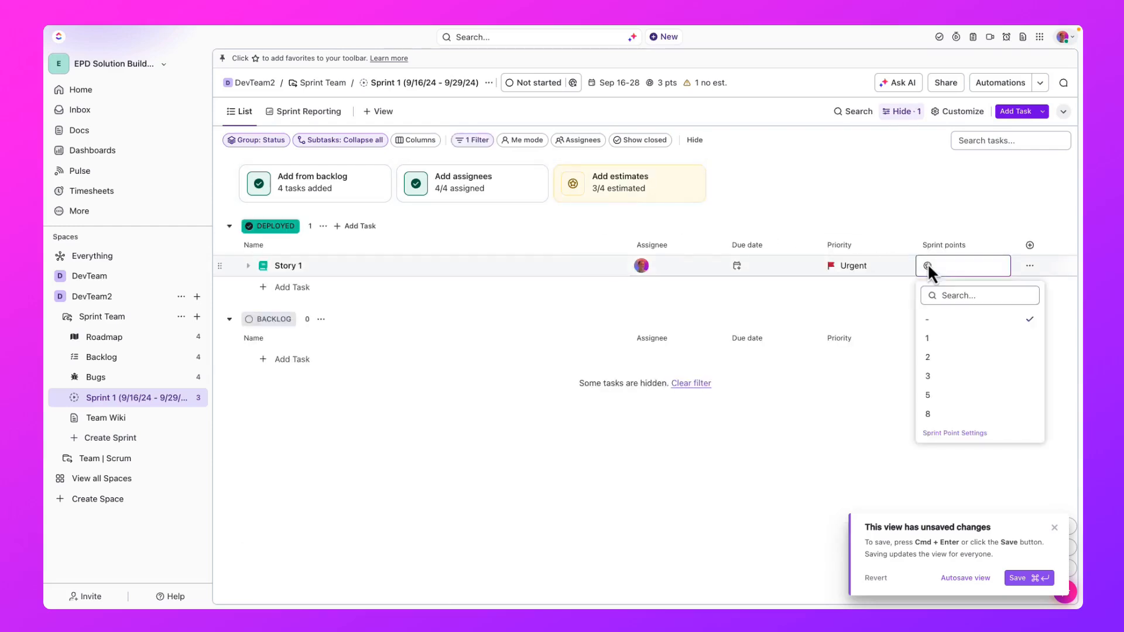
click(947, 357)
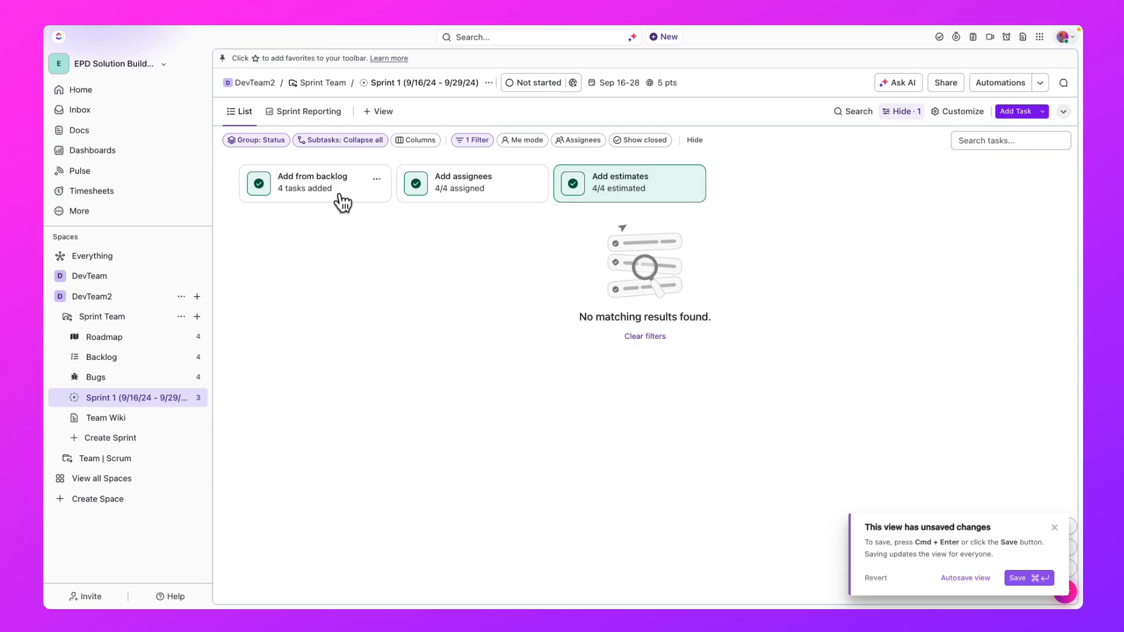
- Examine the Team Sprint Dashboard's burndown, cycle time, team progress and sprint velocity cards
click(151, 321)
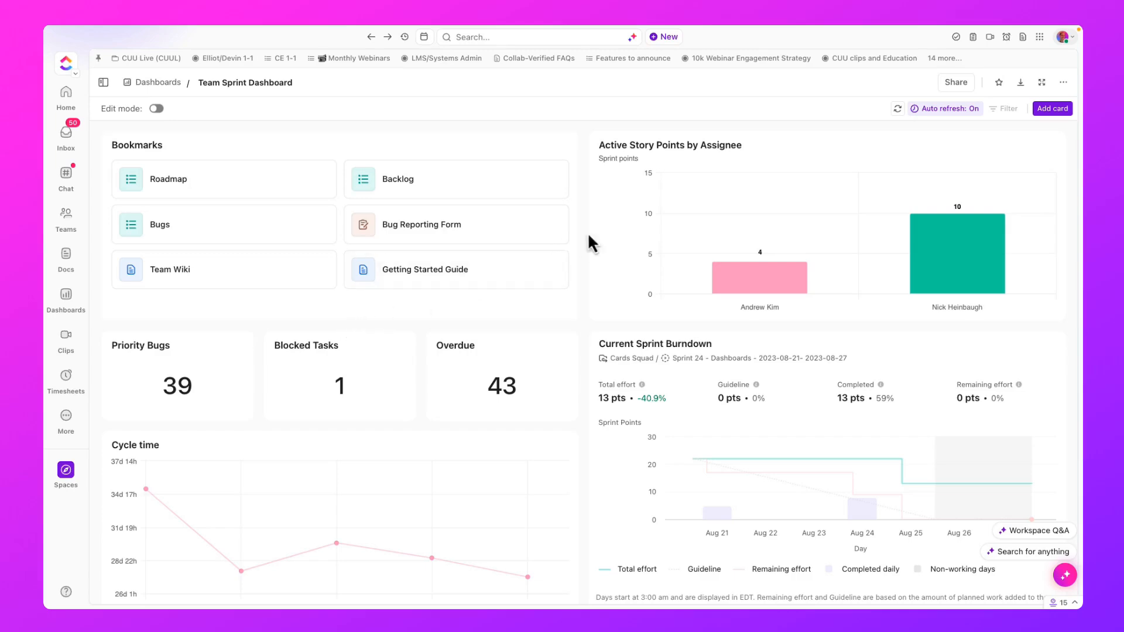
scroll(611, 233, down, 3)
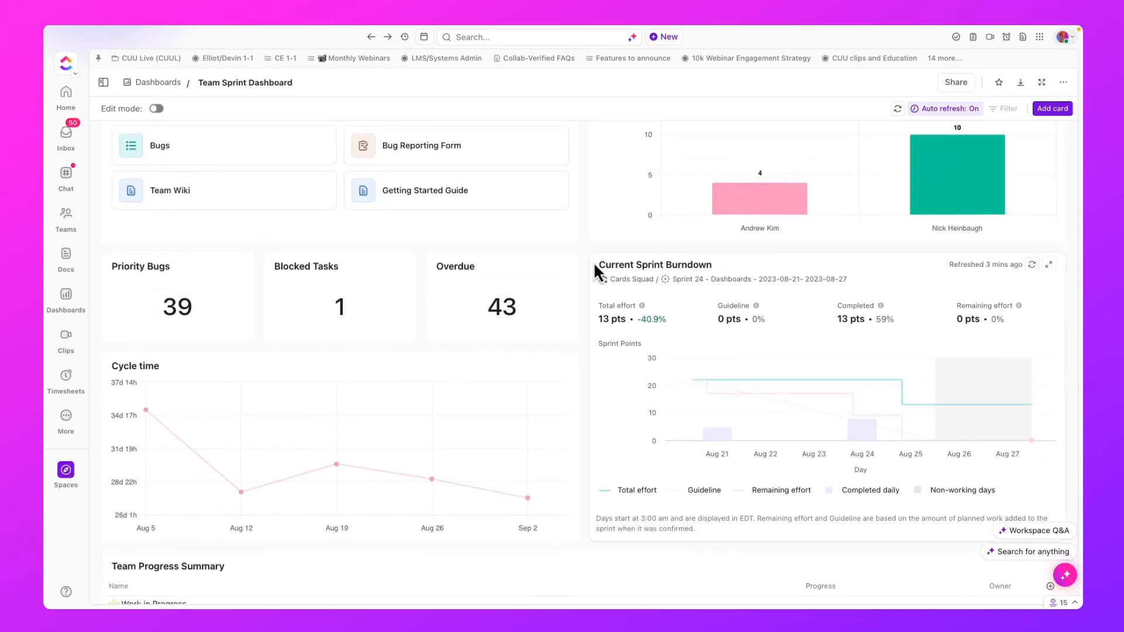
scroll(593, 262, down, 1)
scroll(607, 316, down, 1)
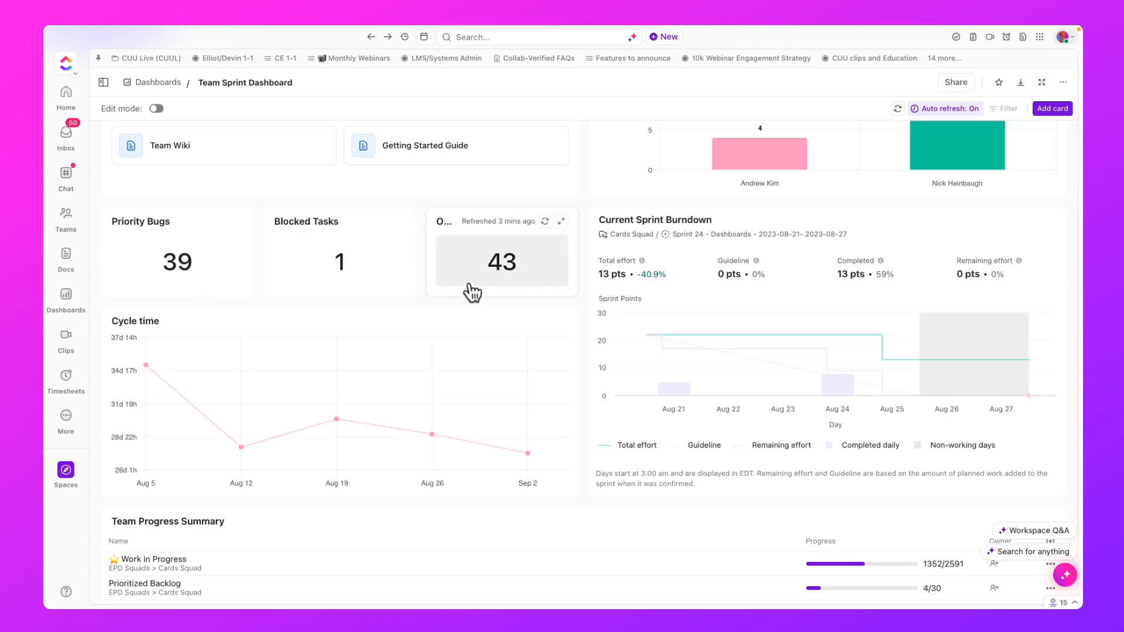
scroll(583, 281, down, 3)
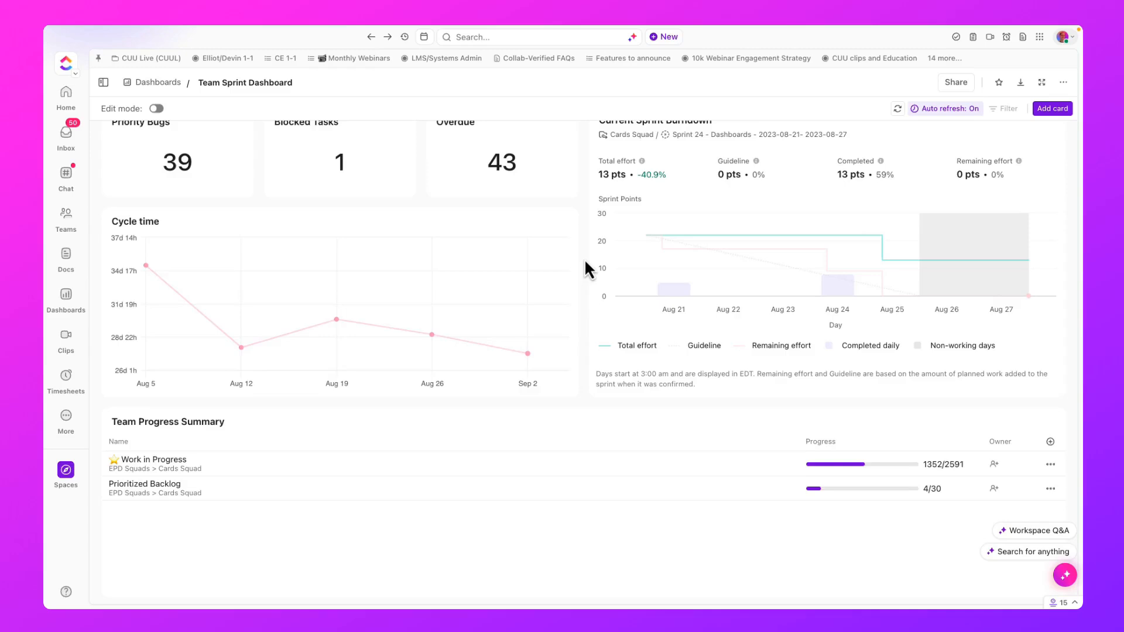
scroll(585, 263, down, 5)
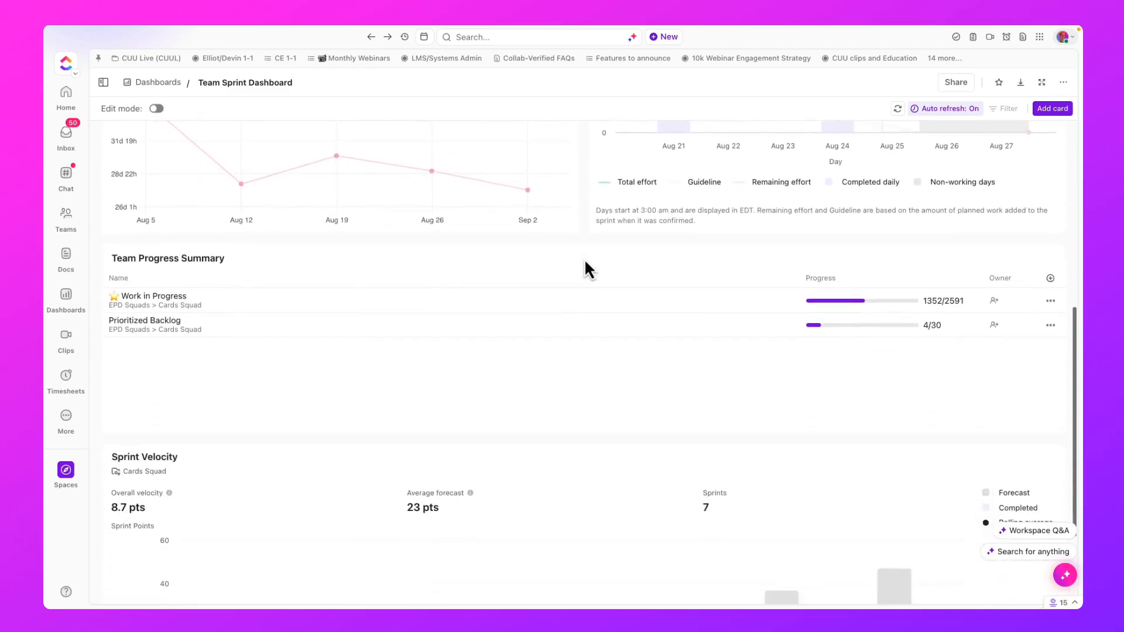
scroll(586, 262, down, 4)
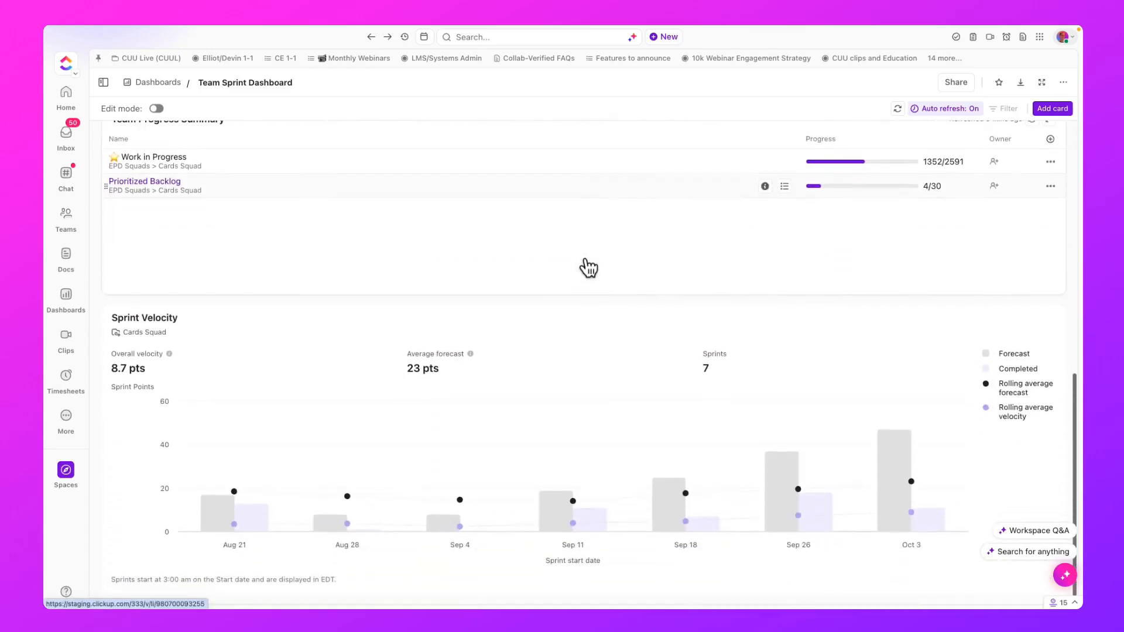